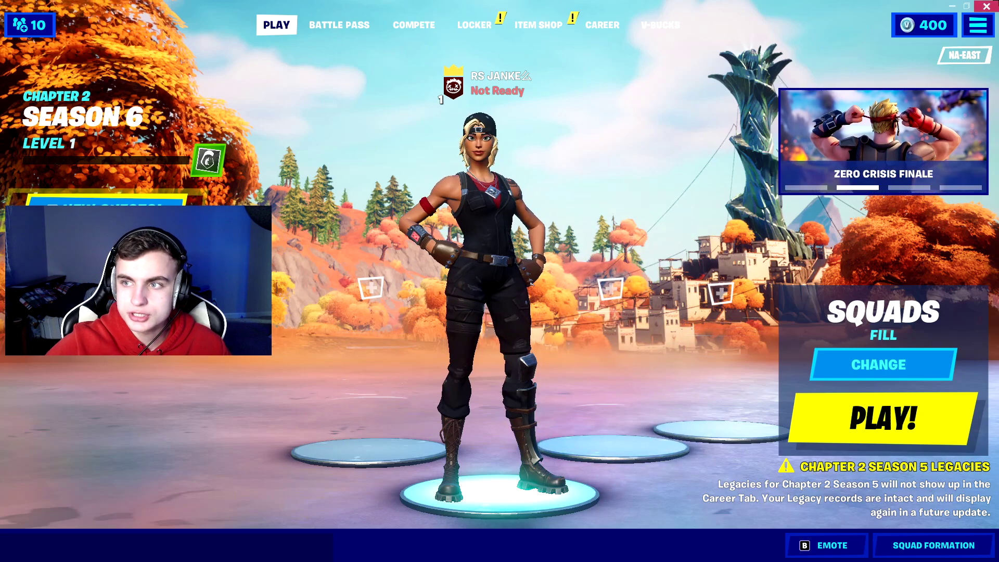
- Close the Fortnite window to begin quitting the game
click(986, 6)
- Confirm quitting Fortnite, then open %localappdata% through Windows Search
click(582, 411)
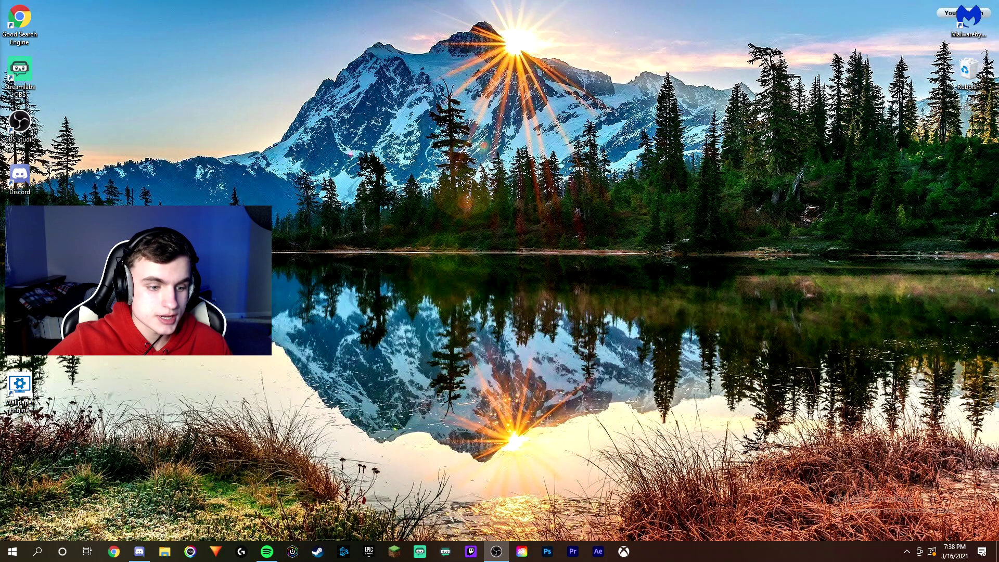
click(37, 551)
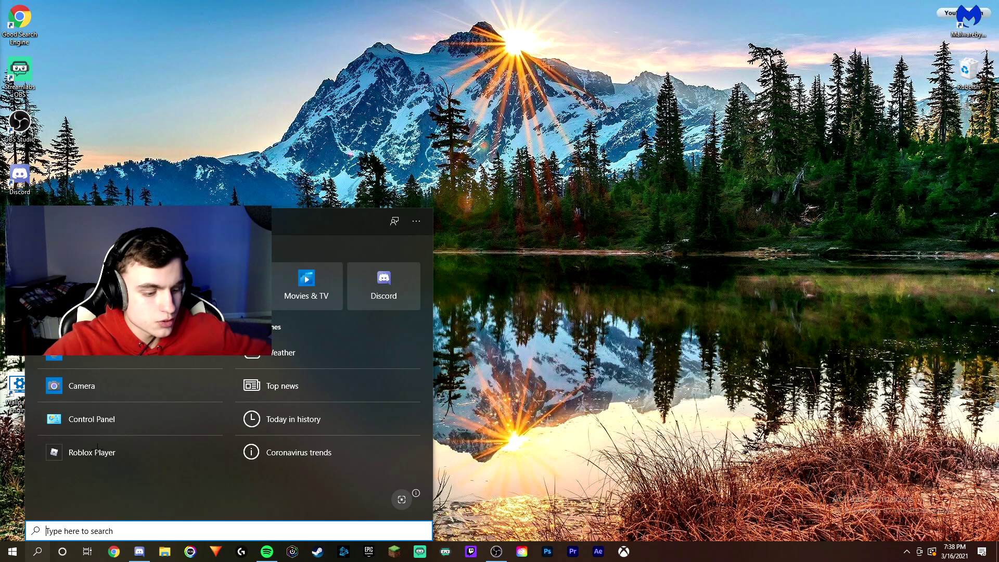
text(%)
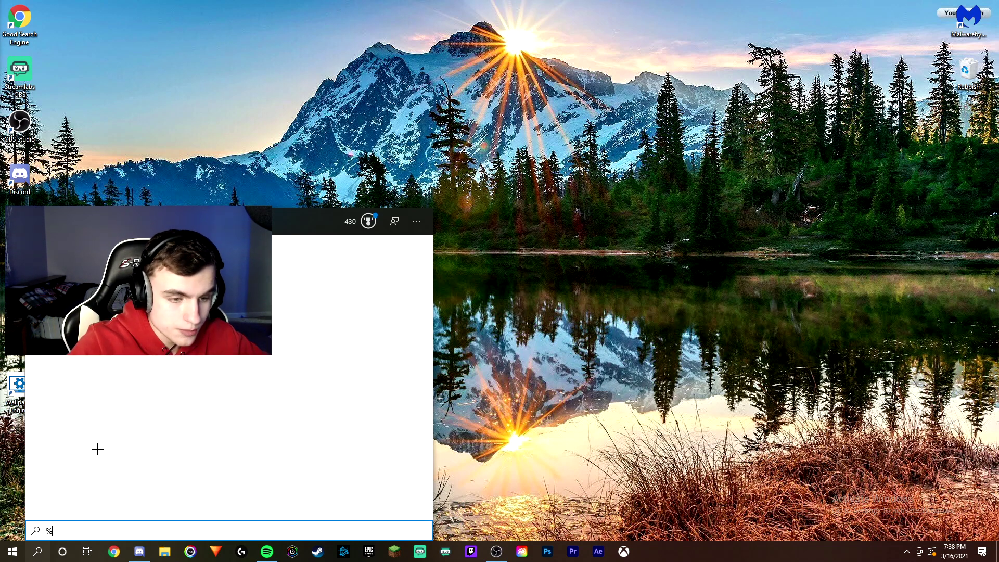
text(local)
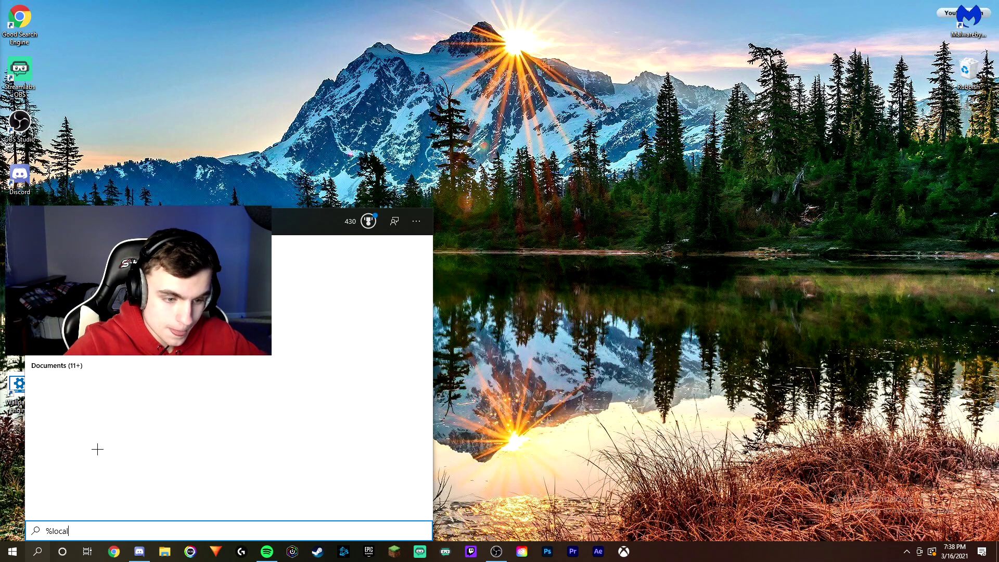
text(appdata)
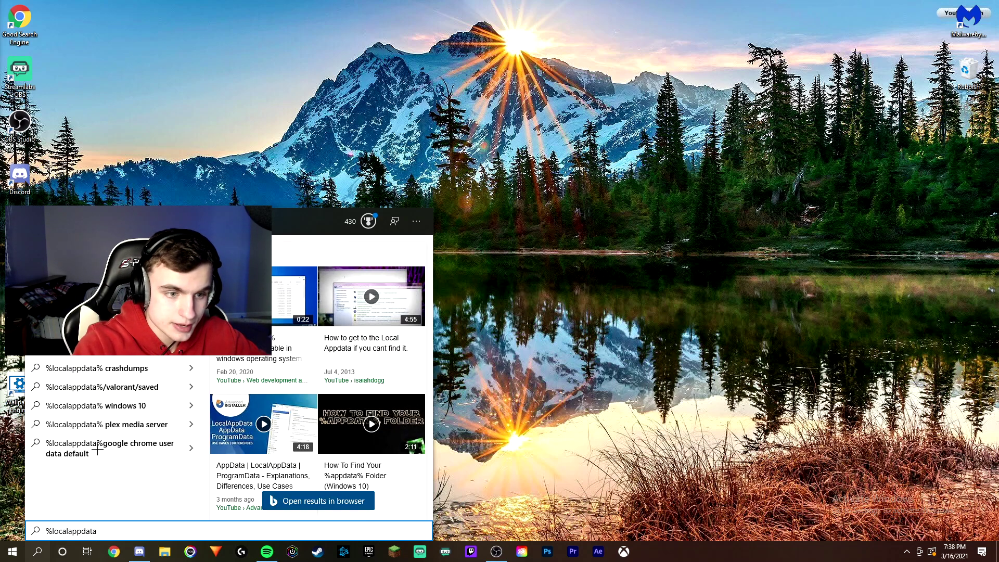
text(%)
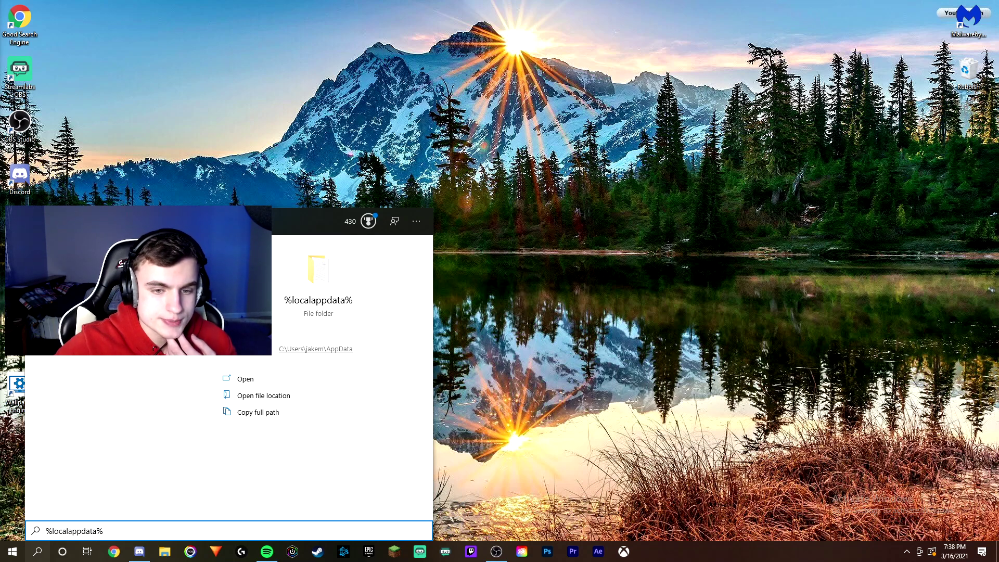
key(Return)
- Drill down from AppData Local into FortniteGame > Saved > Config > WindowsClient
drag(794, 29, 747, 45)
scroll(534, 195, down, 10)
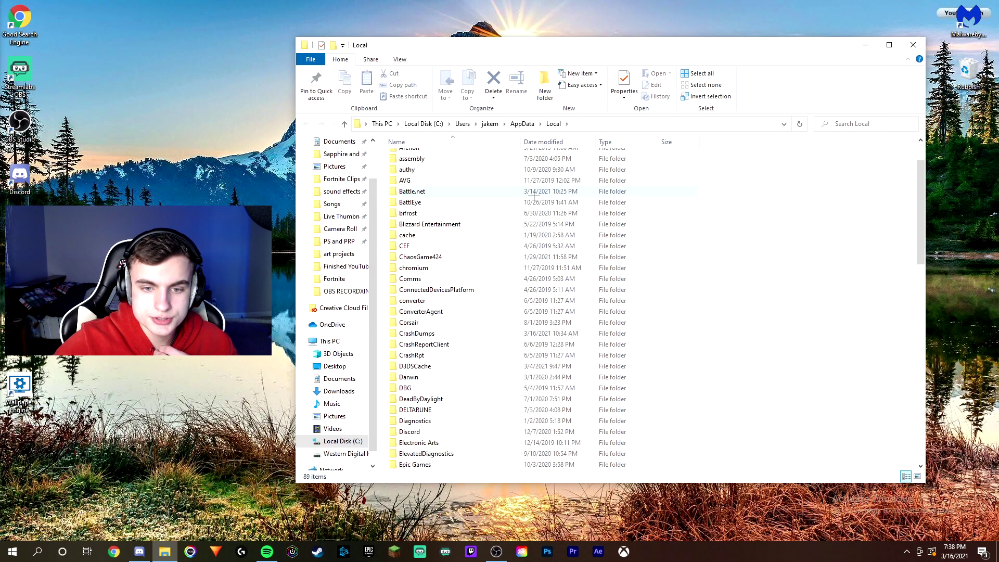
scroll(445, 276, down, 3)
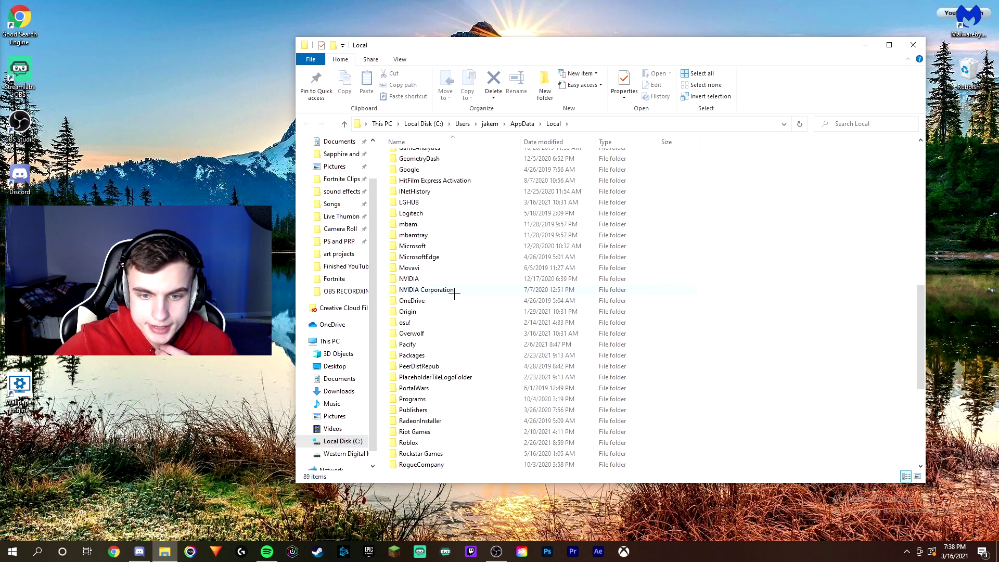
scroll(448, 281, up, 7)
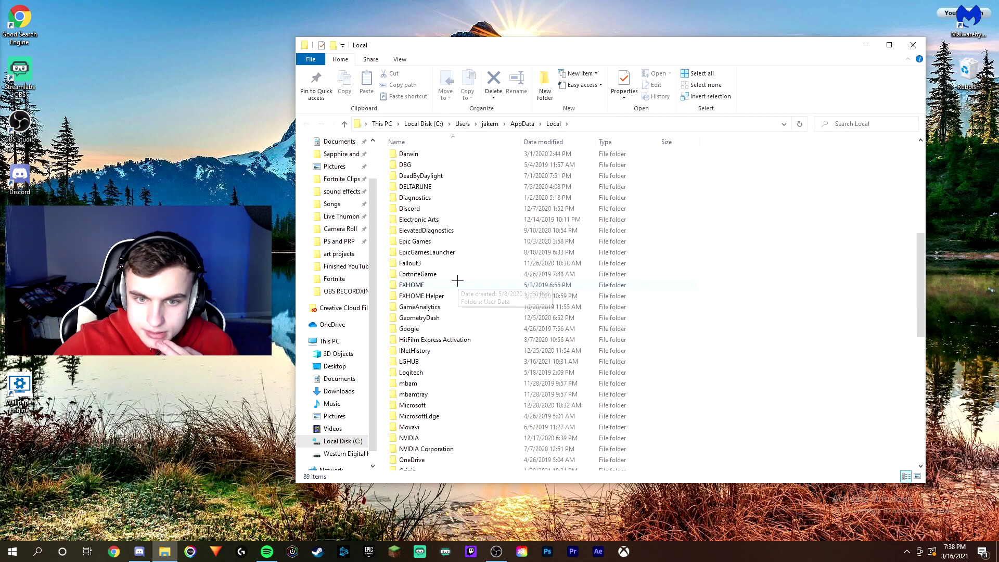
double_click(425, 274)
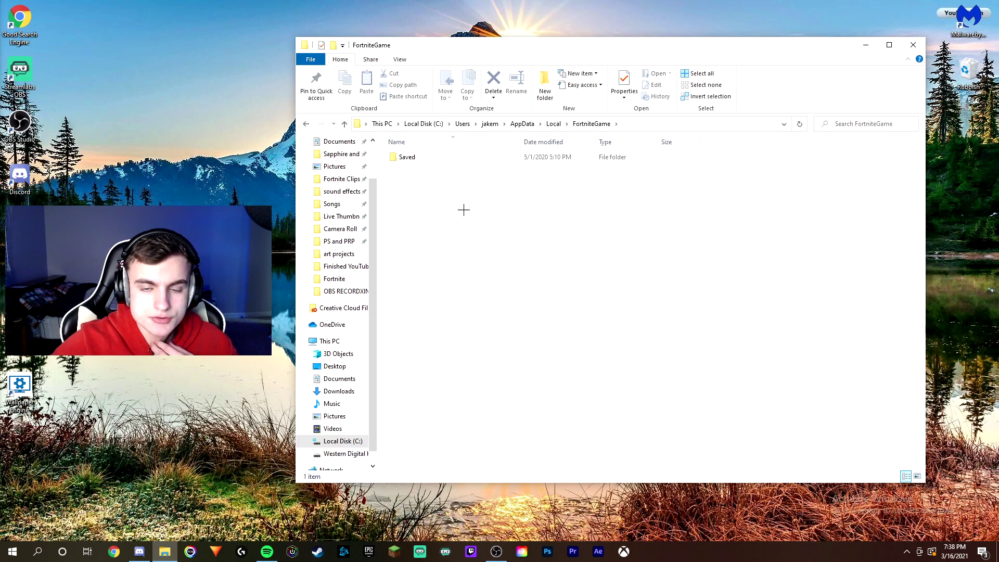
double_click(435, 158)
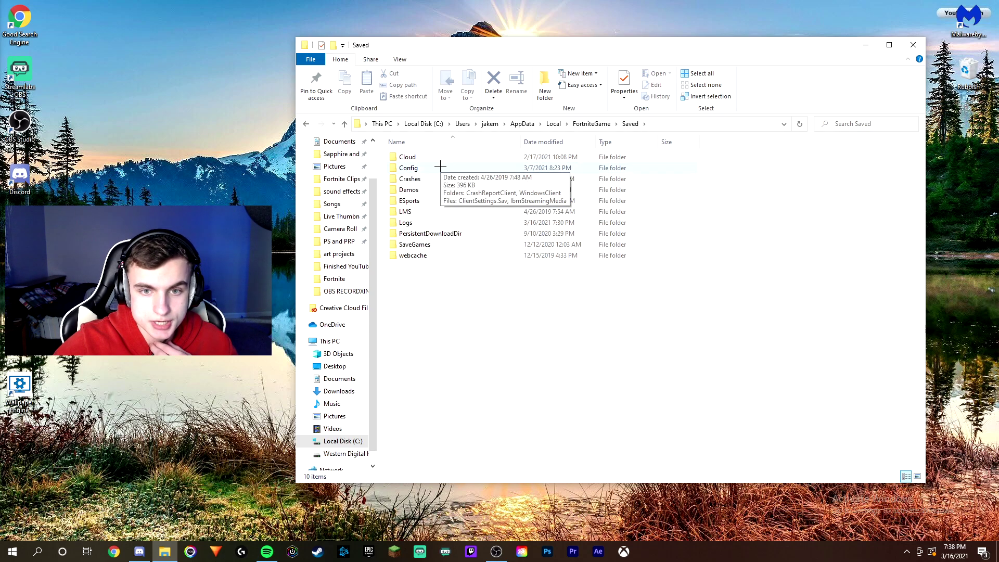
double_click(408, 168)
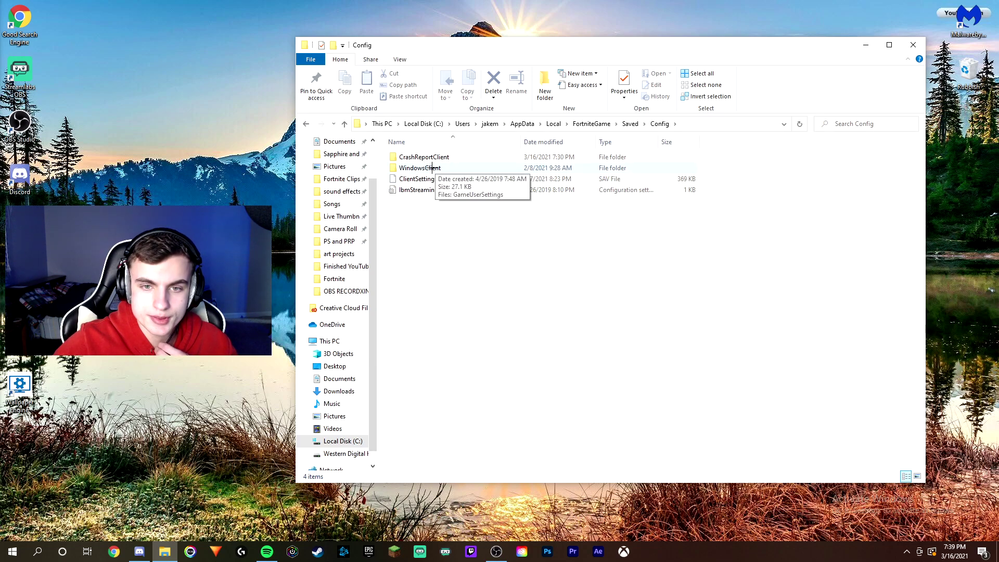
double_click(431, 167)
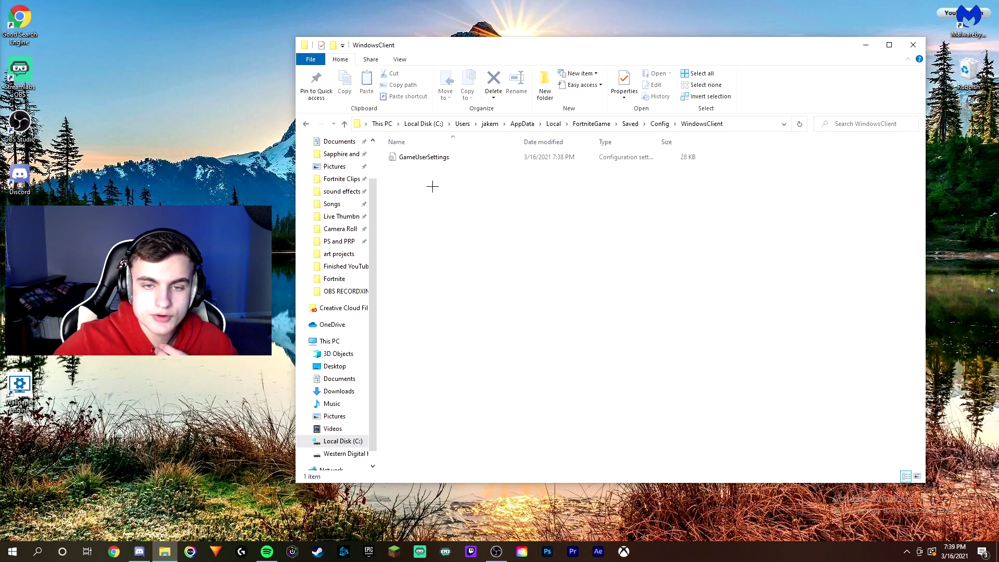
right_click(438, 159)
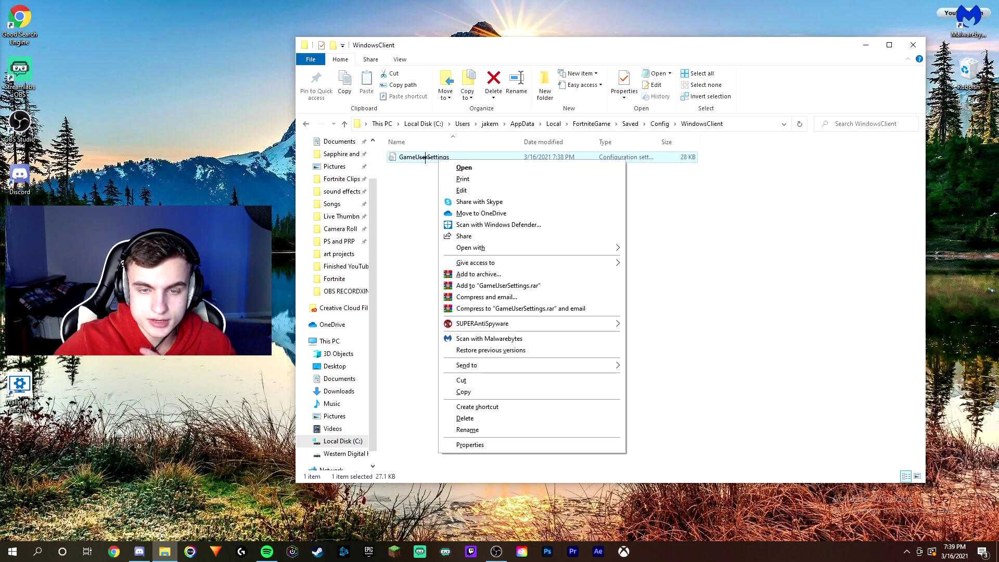
click(471, 445)
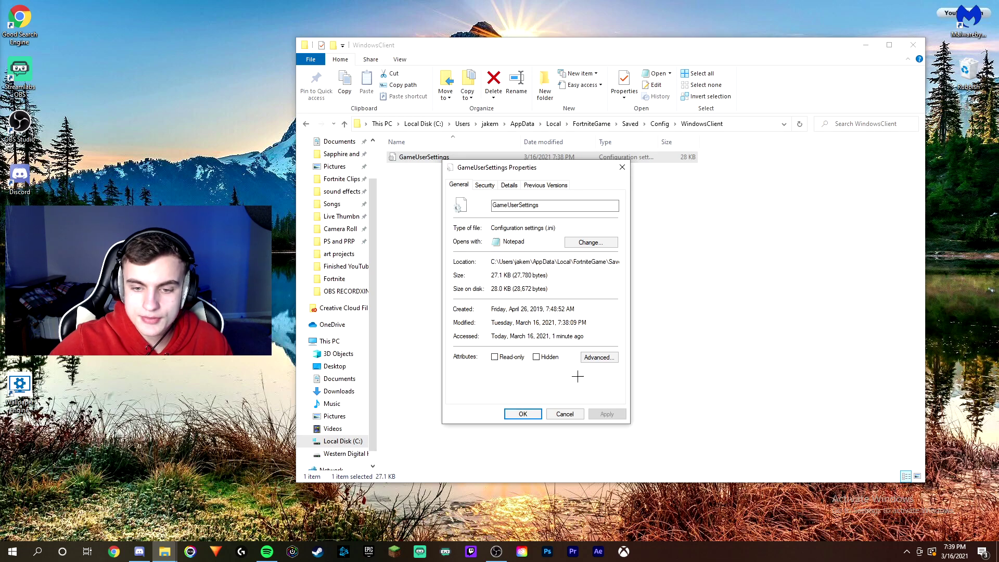
click(522, 413)
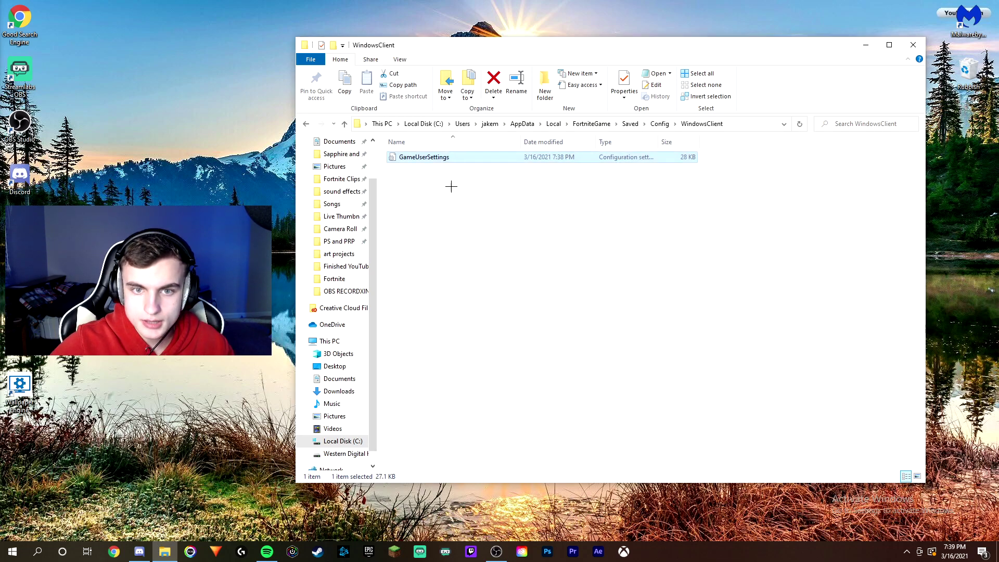
- Open GameUserSettings in Notepad and bring up its Edit menu
right_click(429, 157)
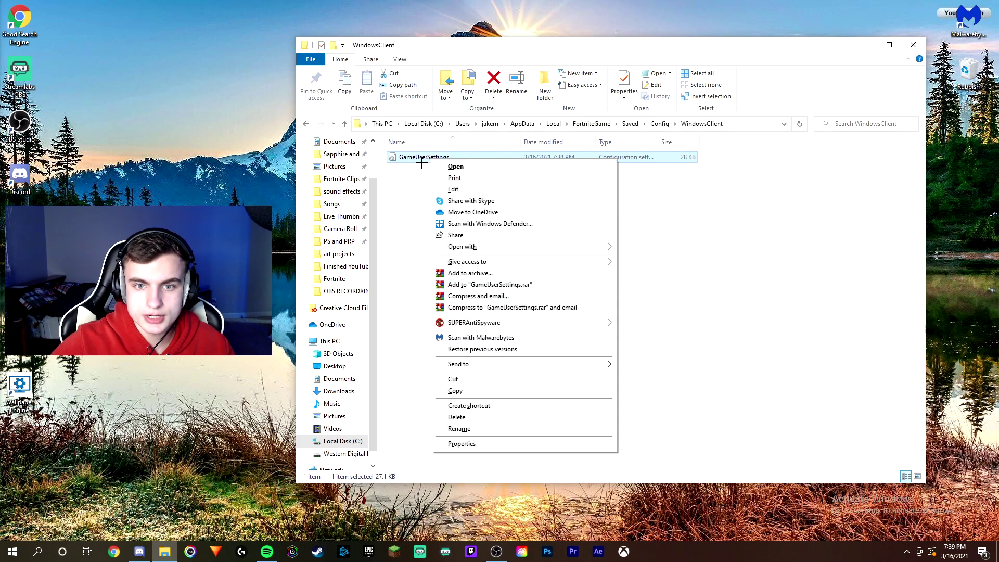
click(455, 166)
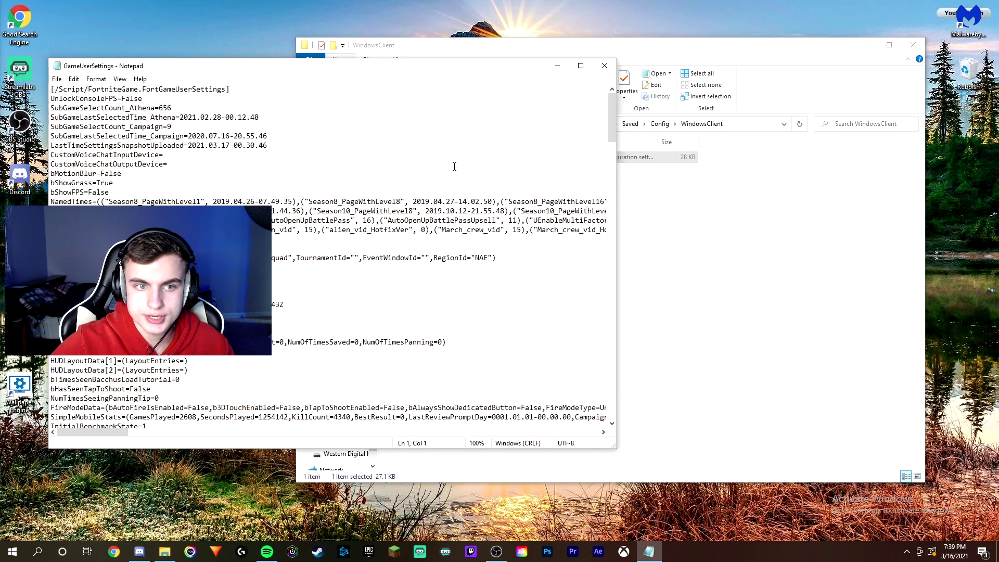
drag(384, 69, 650, 71)
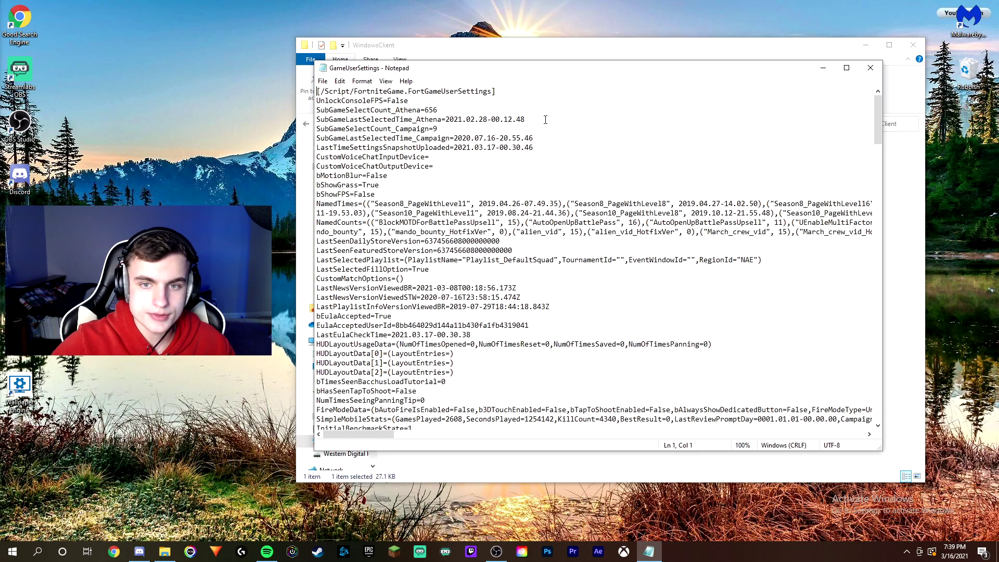
click(344, 81)
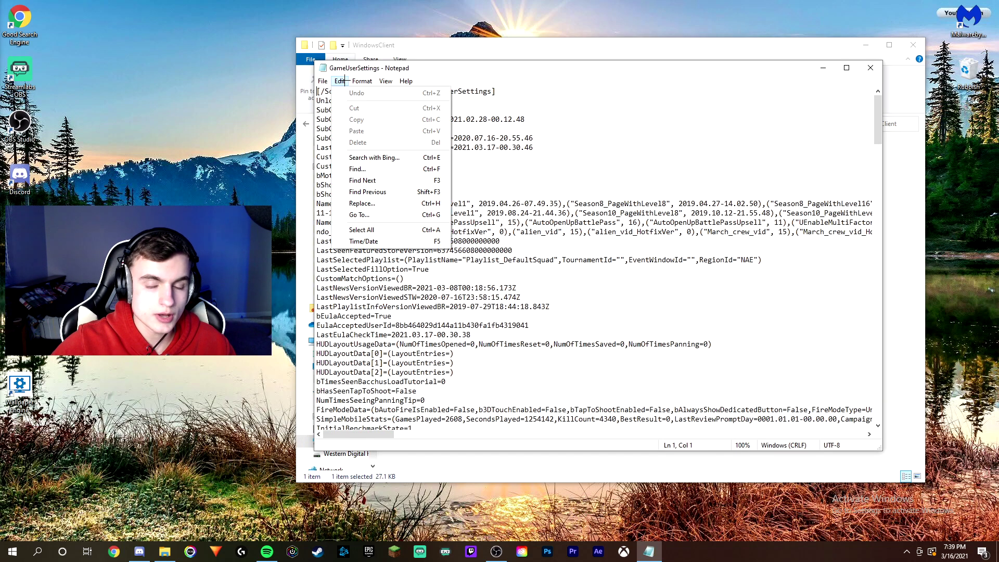
- Replace every 1920 in GameUserSettings with 1750
click(378, 203)
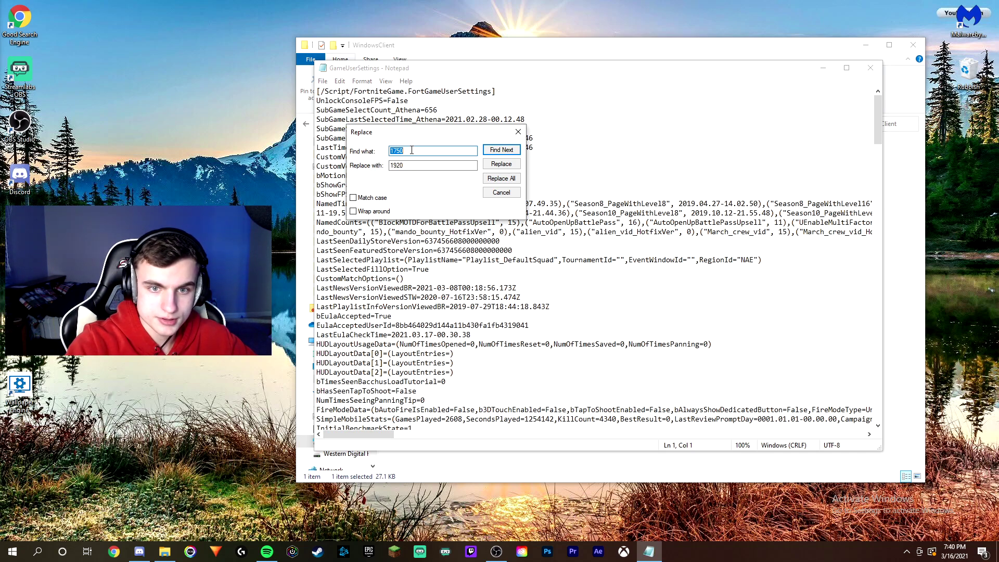
text(1920)
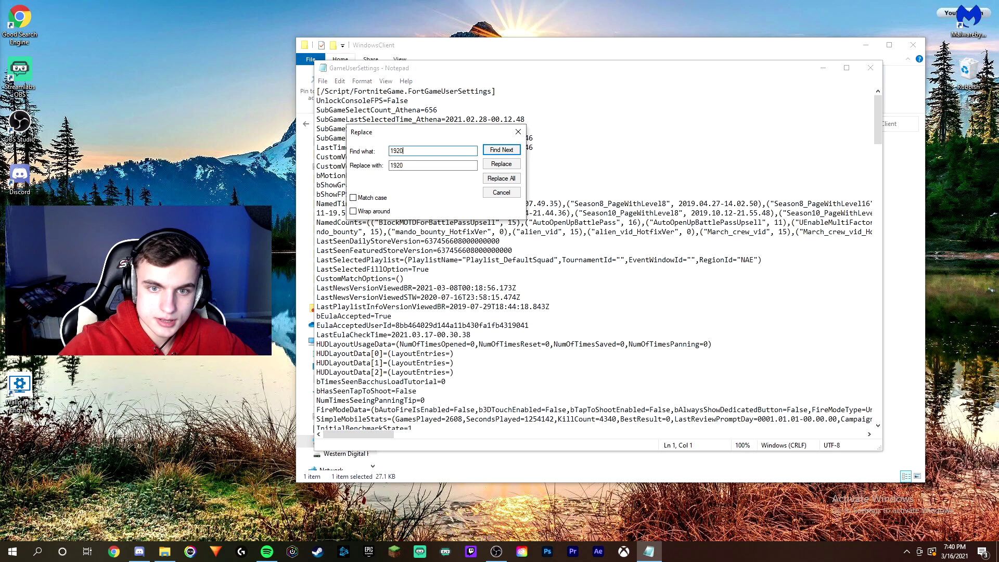
key(Tab)
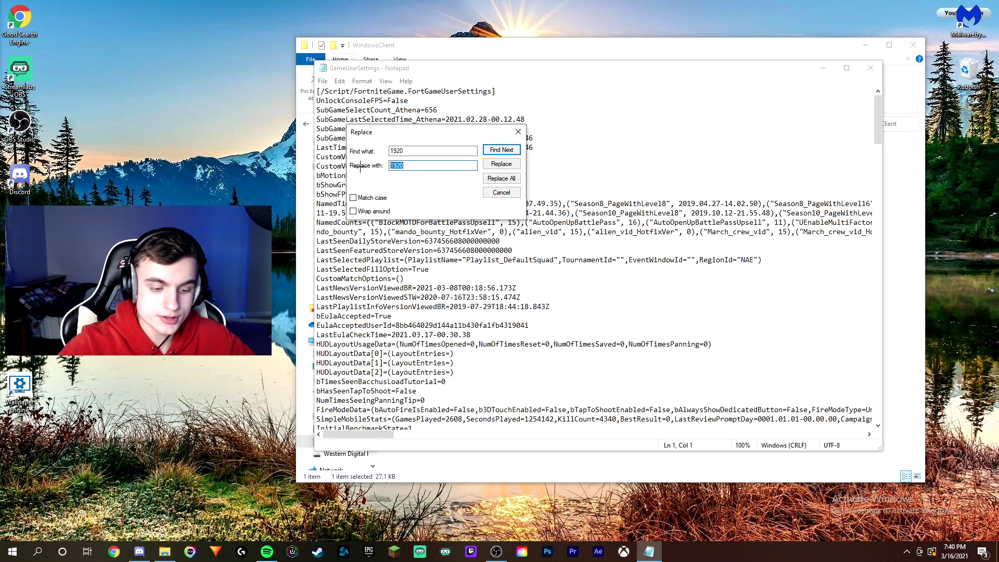
text(1750)
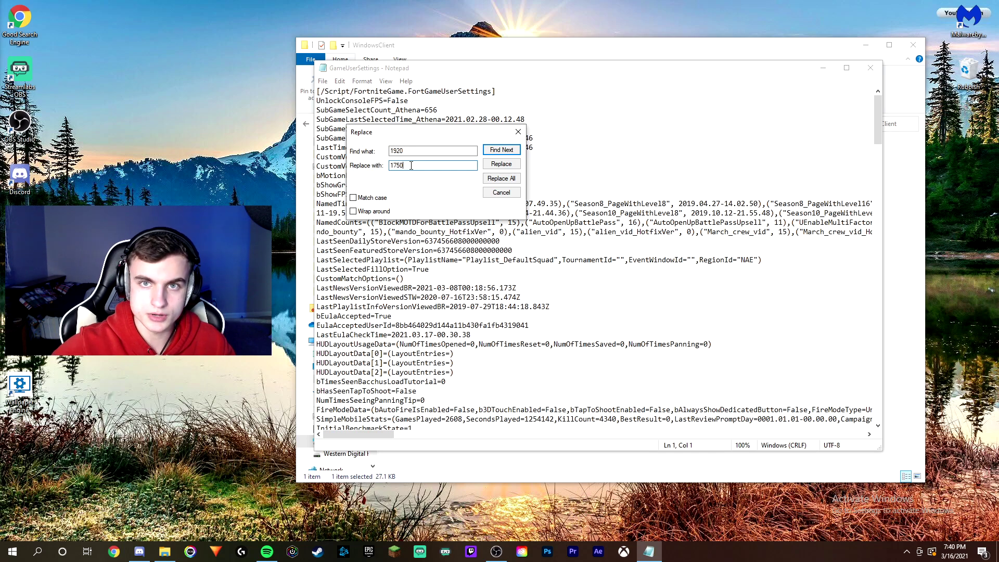
click(498, 178)
click(501, 192)
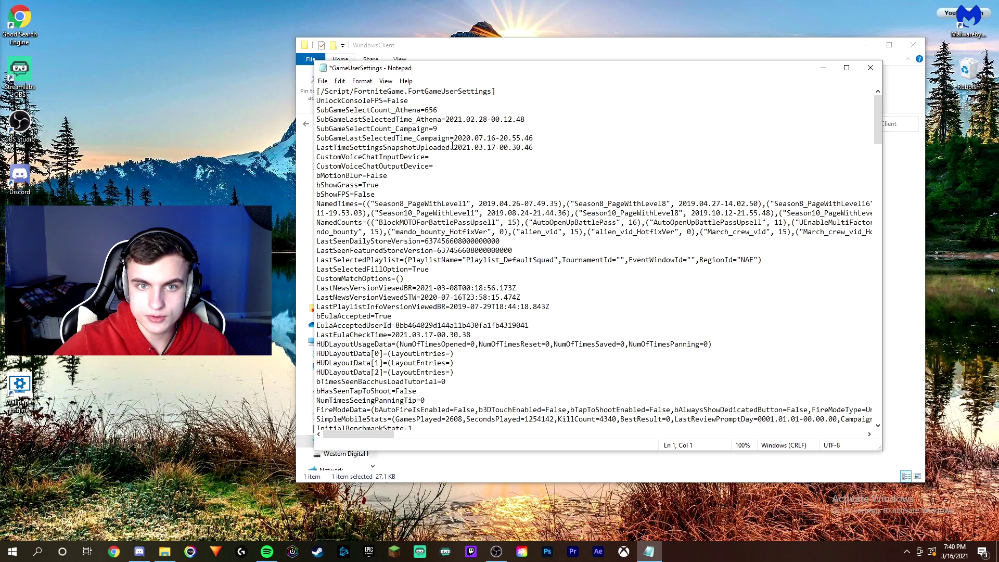
- Save GameUserSettings and close Notepad
click(322, 82)
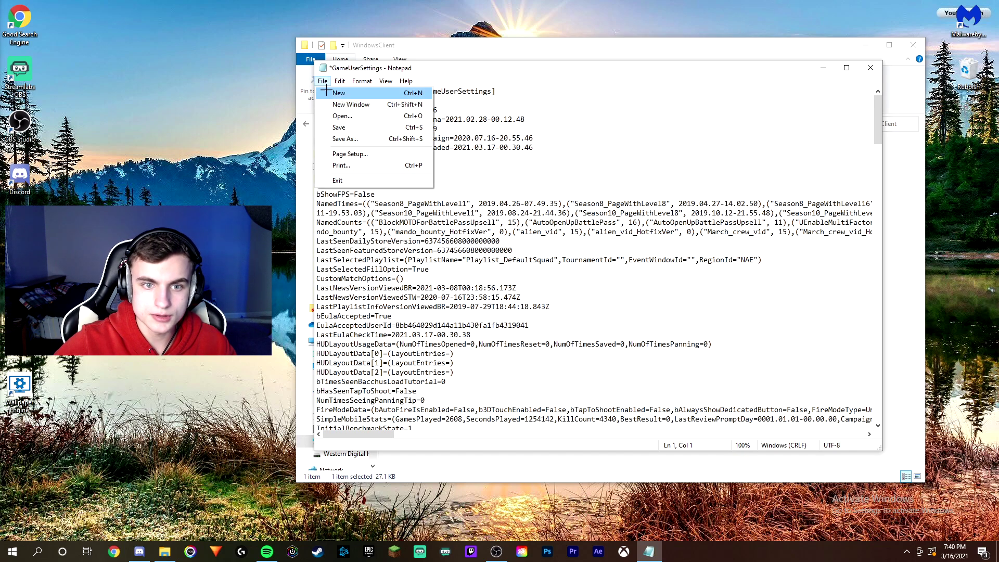
click(345, 128)
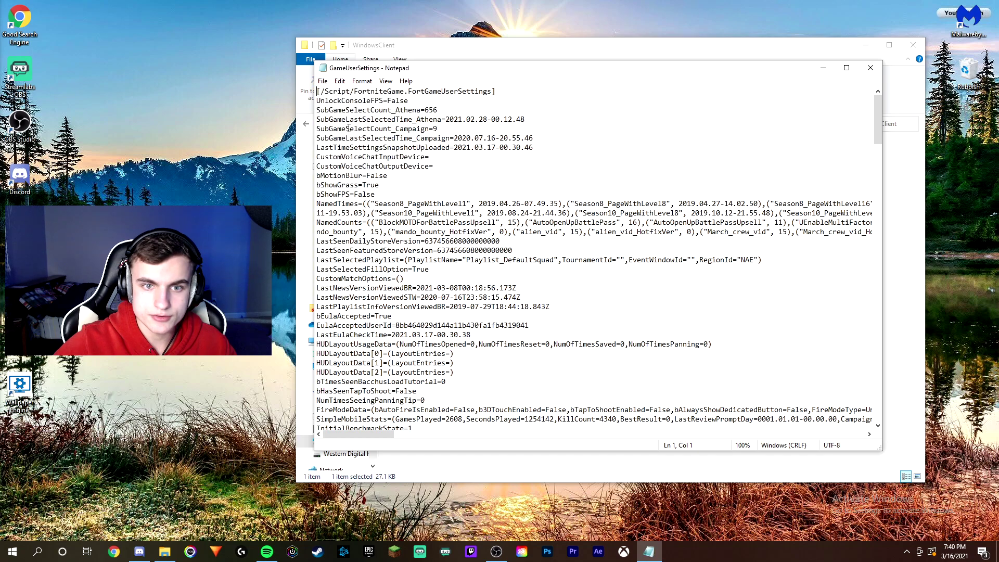
click(867, 69)
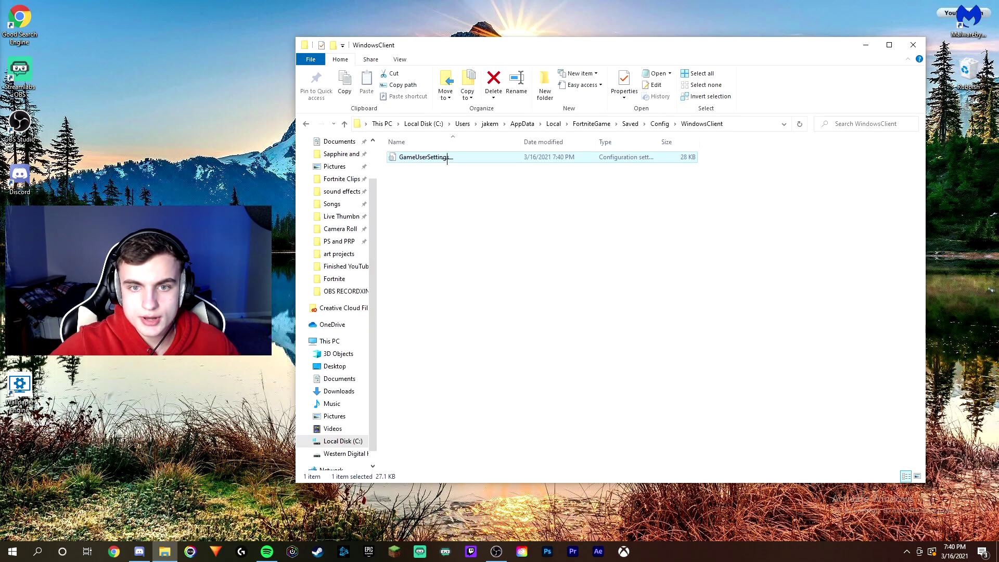
- Mark GameUserSettings as Read-only in its Properties, then close File Explorer
right_click(447, 158)
click(476, 441)
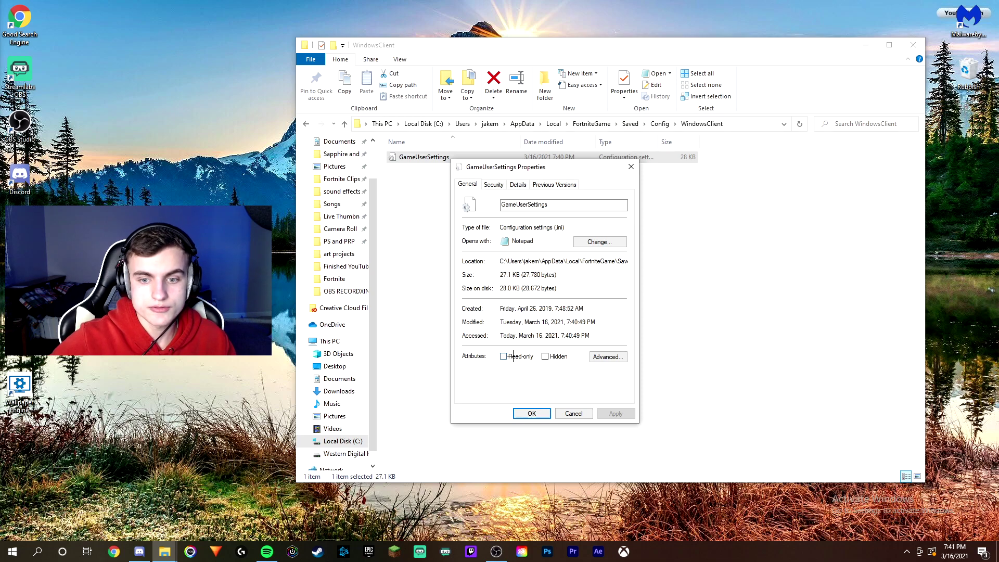
click(514, 355)
click(614, 413)
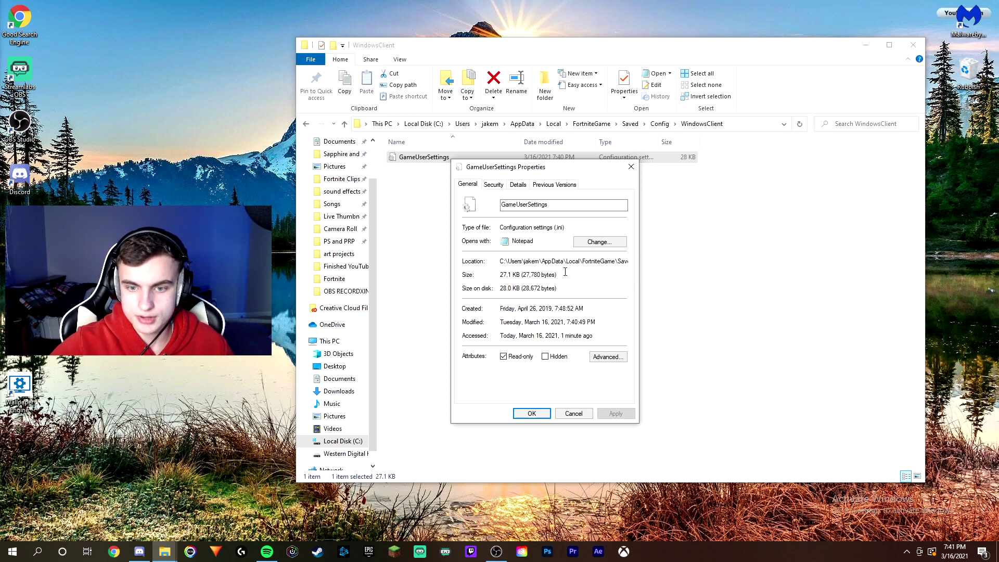
click(531, 413)
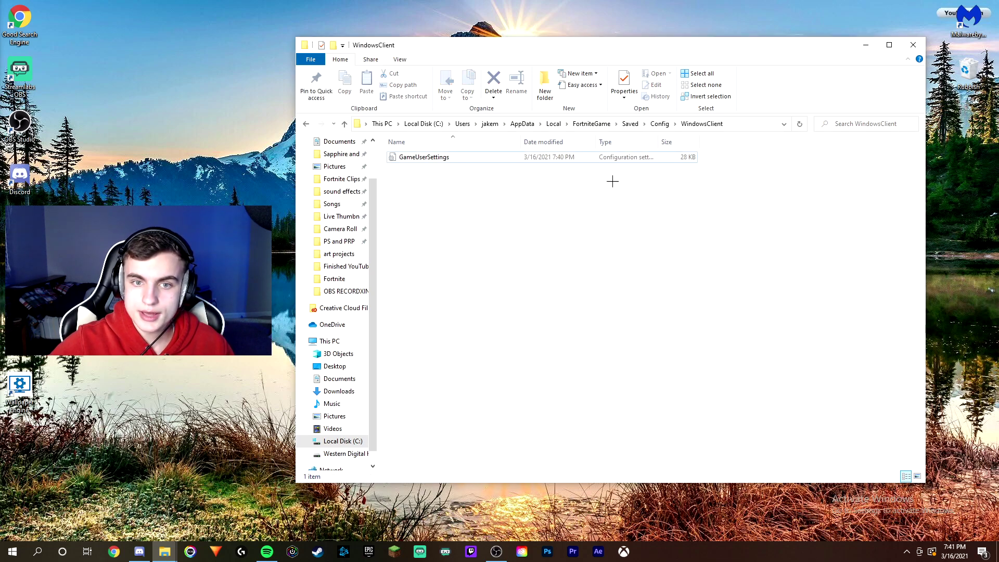
click(913, 45)
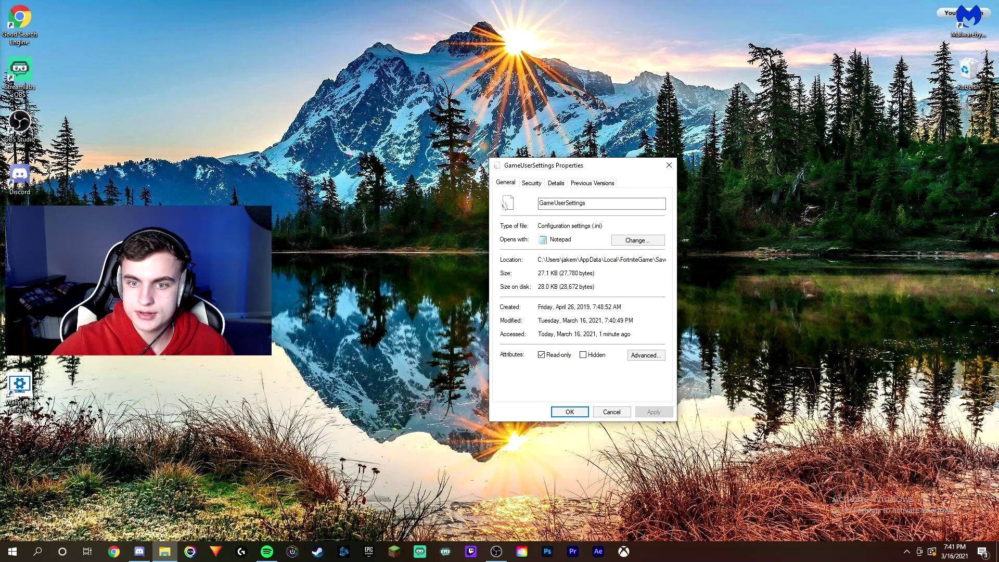
click(676, 160)
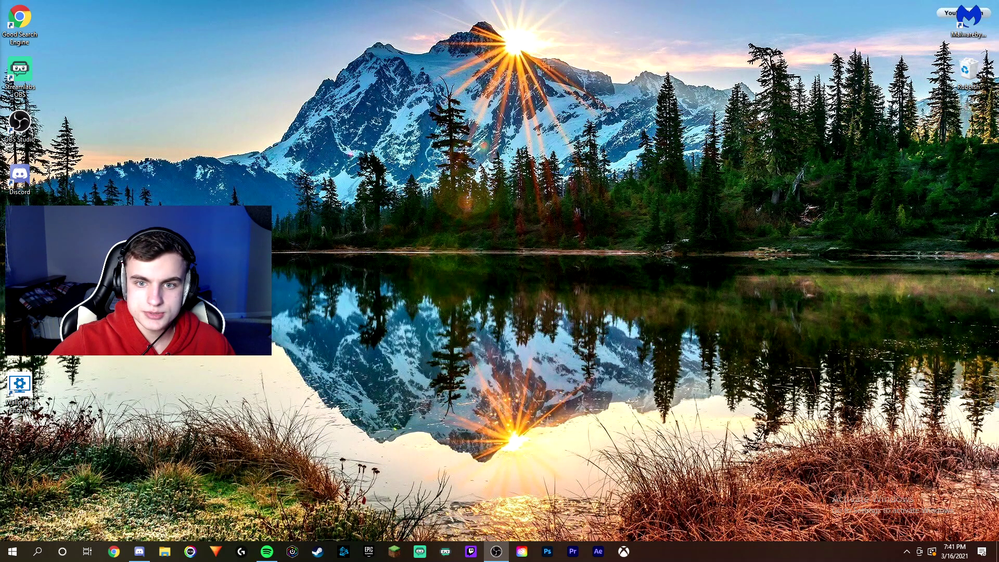
- Launch NVIDIA Control Panel from the desktop context menu
right_click(457, 155)
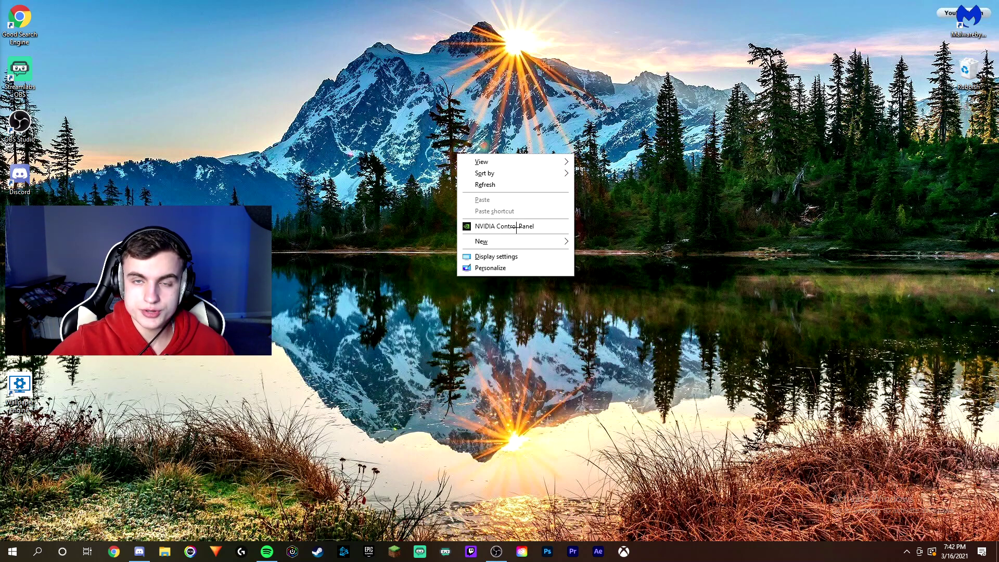
click(508, 227)
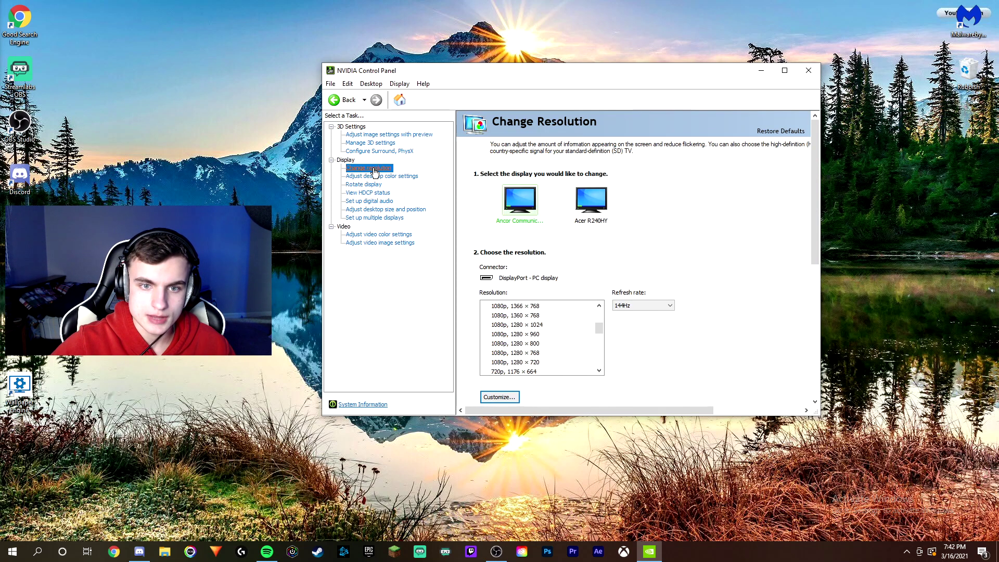
- Create and enable a custom 1750 x 1080 resolution at 144 Hz
click(500, 397)
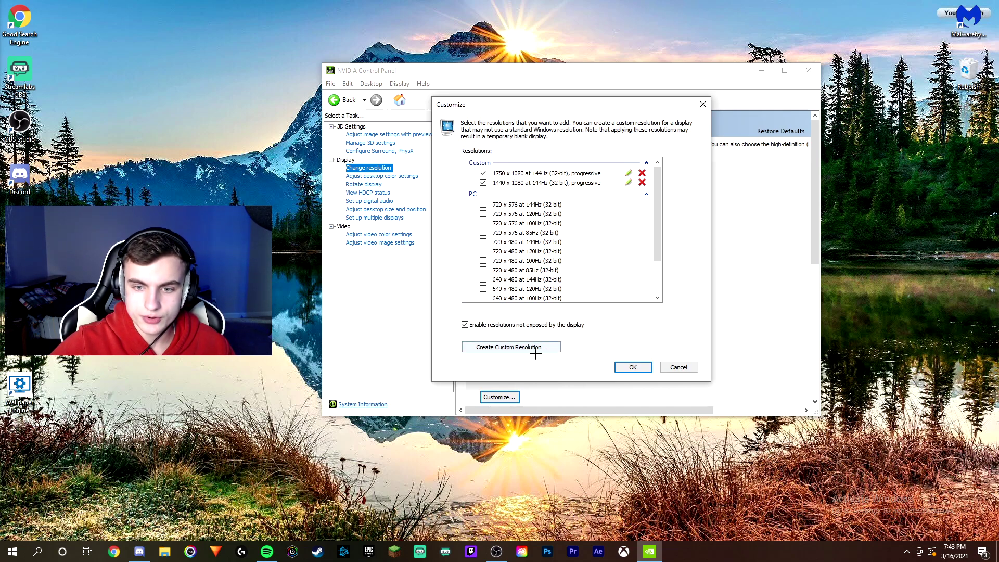
click(521, 348)
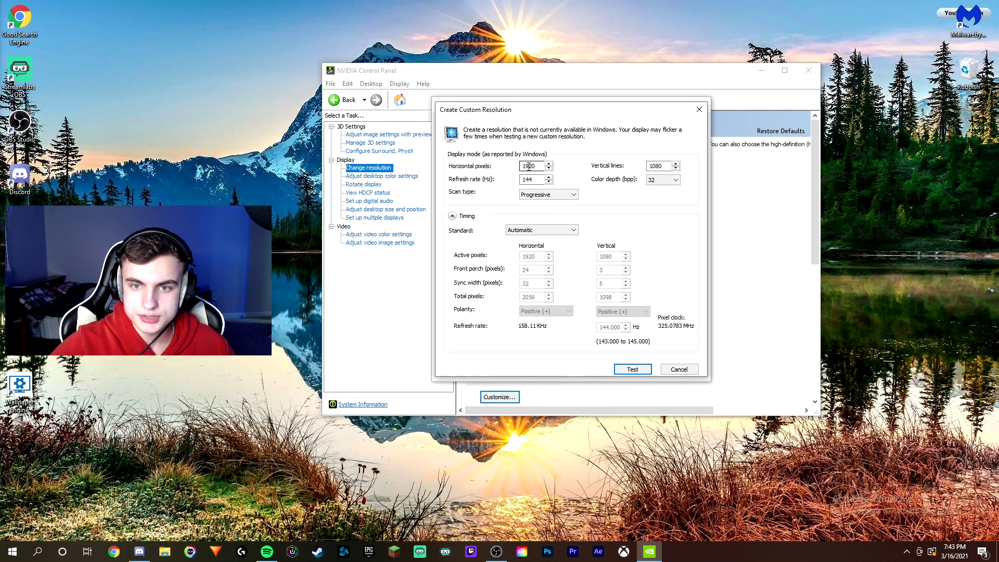
drag(538, 167, 520, 167)
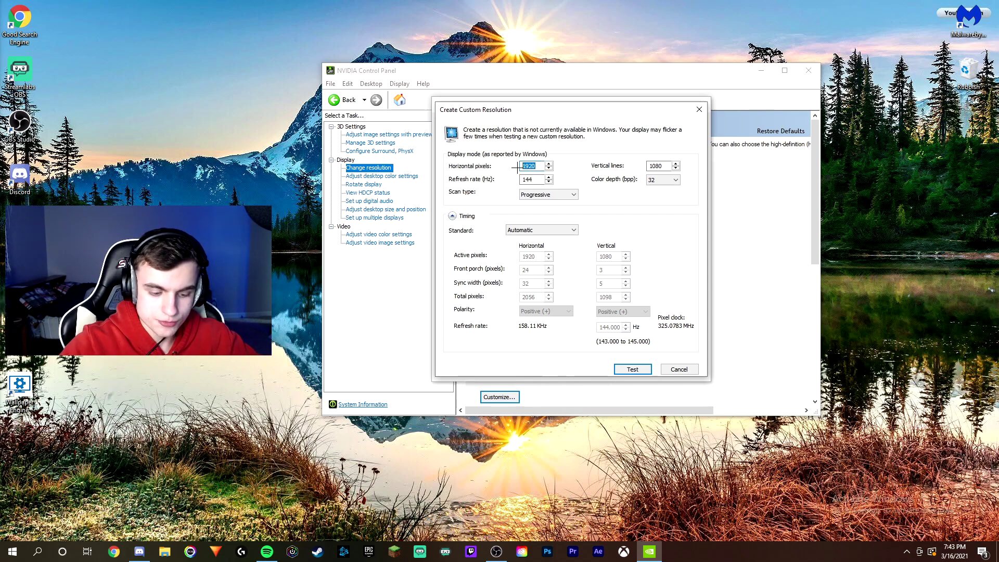
text(1)
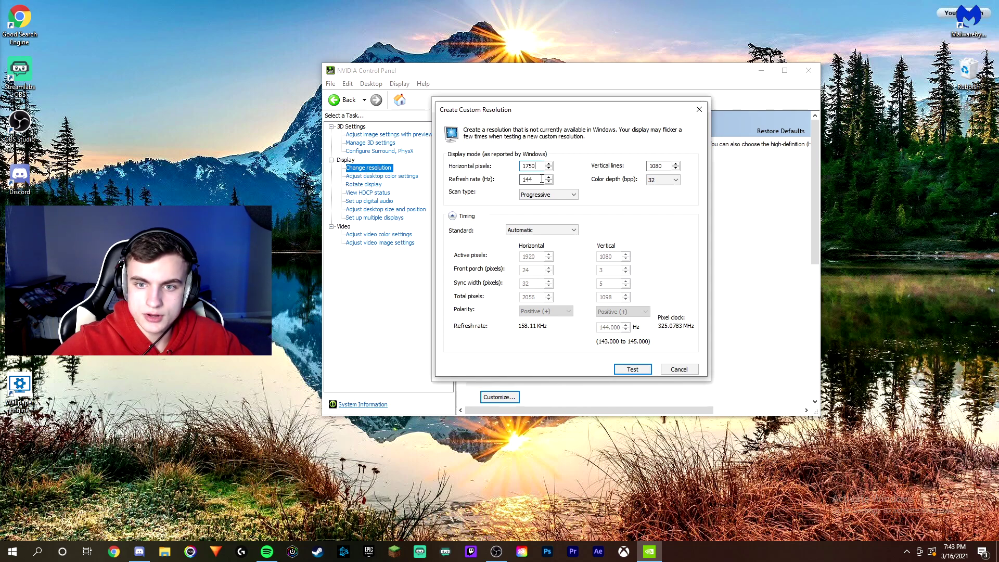
drag(530, 179, 572, 177)
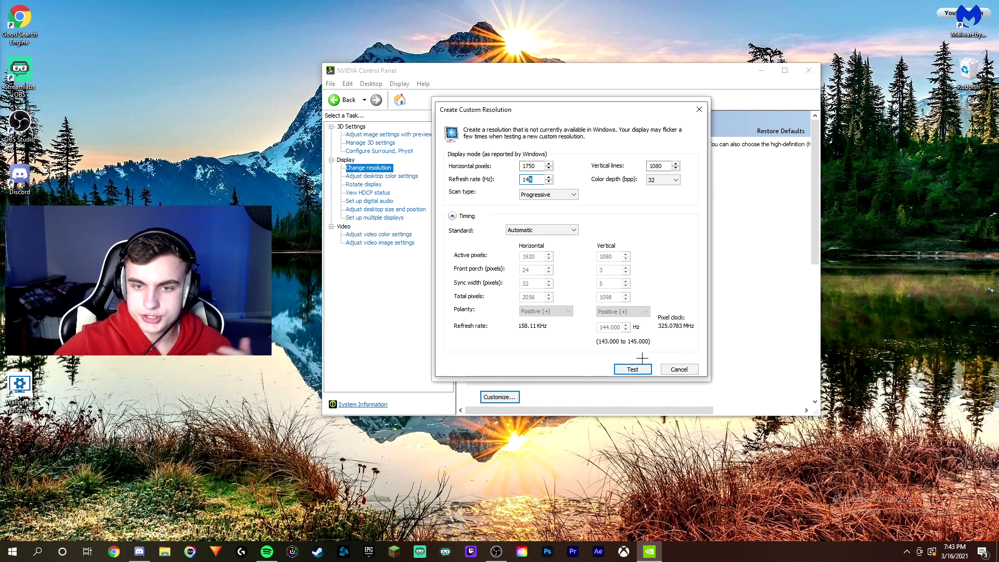
click(675, 369)
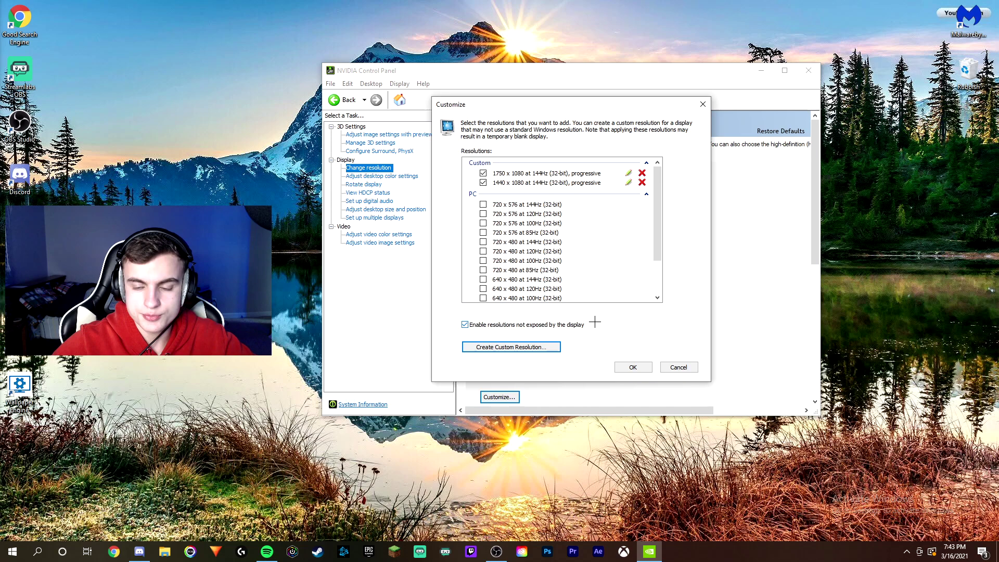
click(633, 366)
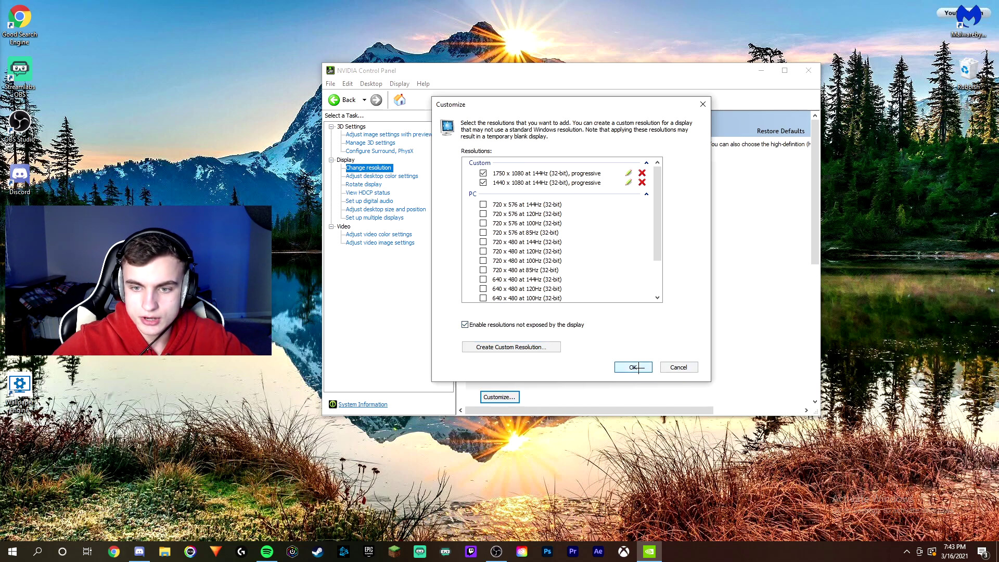
- Apply and keep the custom 1750 x 1080 resolution, then close NVIDIA Control Panel
drag(600, 341, 604, 305)
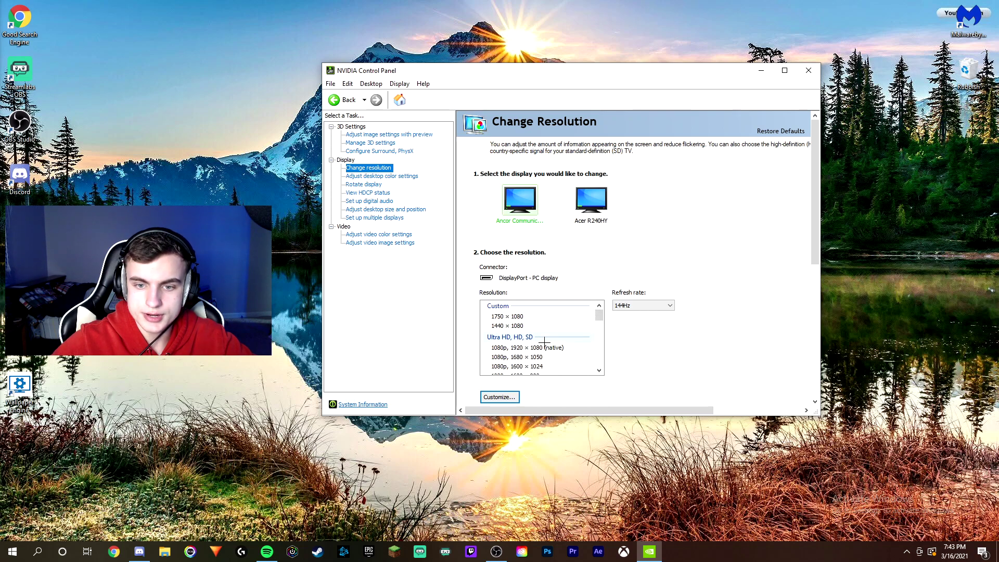
click(507, 316)
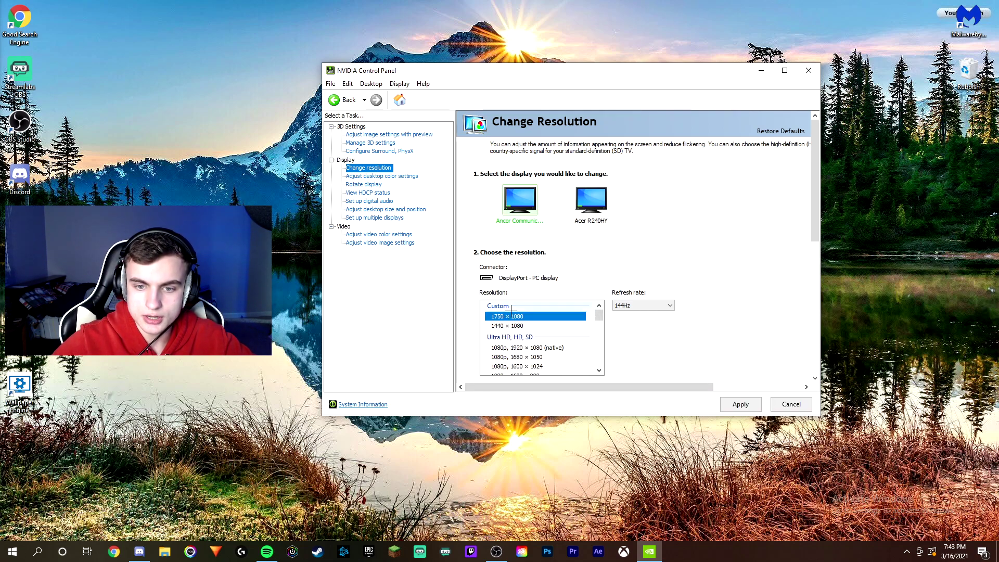
click(740, 404)
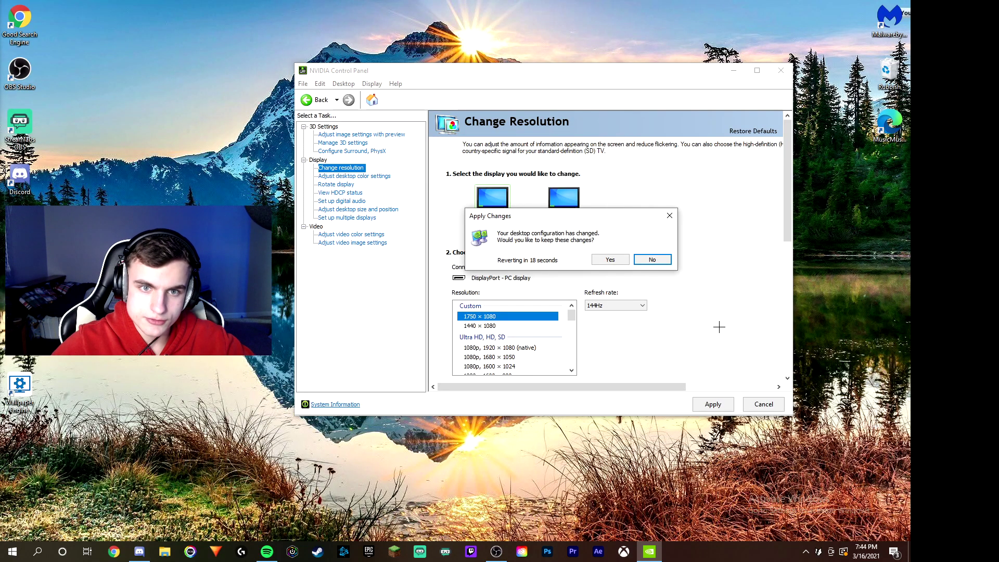
click(610, 259)
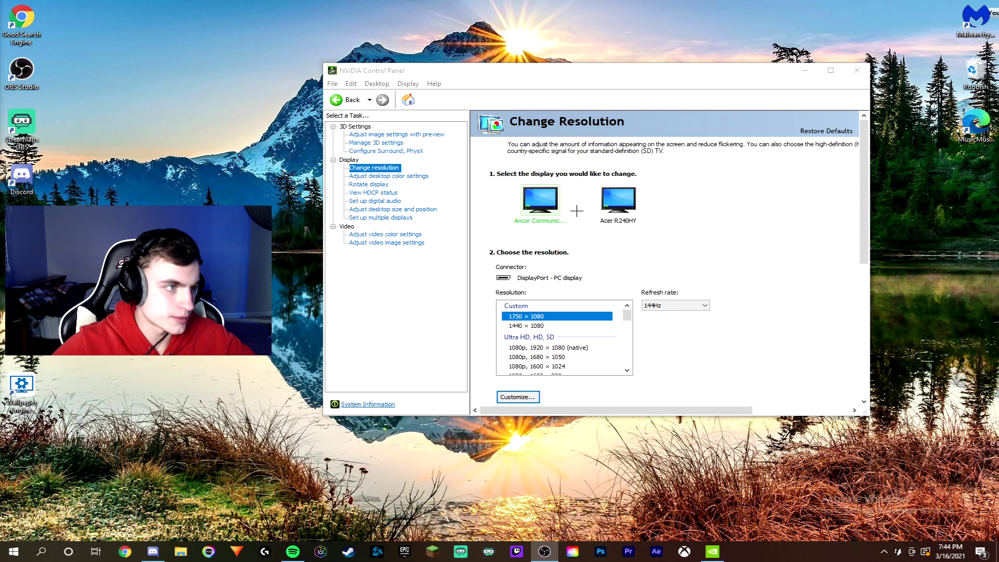
scroll(584, 324, down, 3)
scroll(590, 327, up, 3)
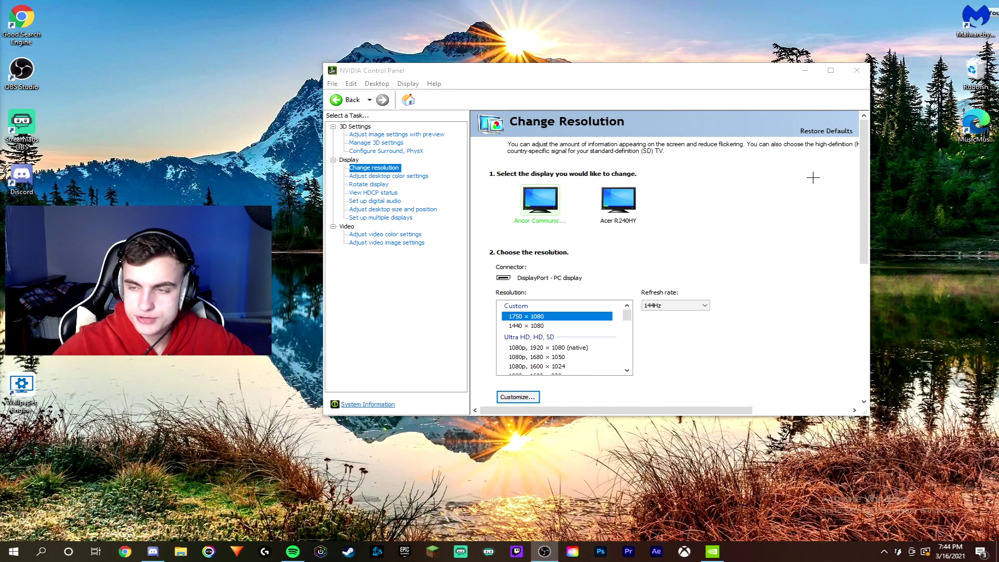
click(857, 70)
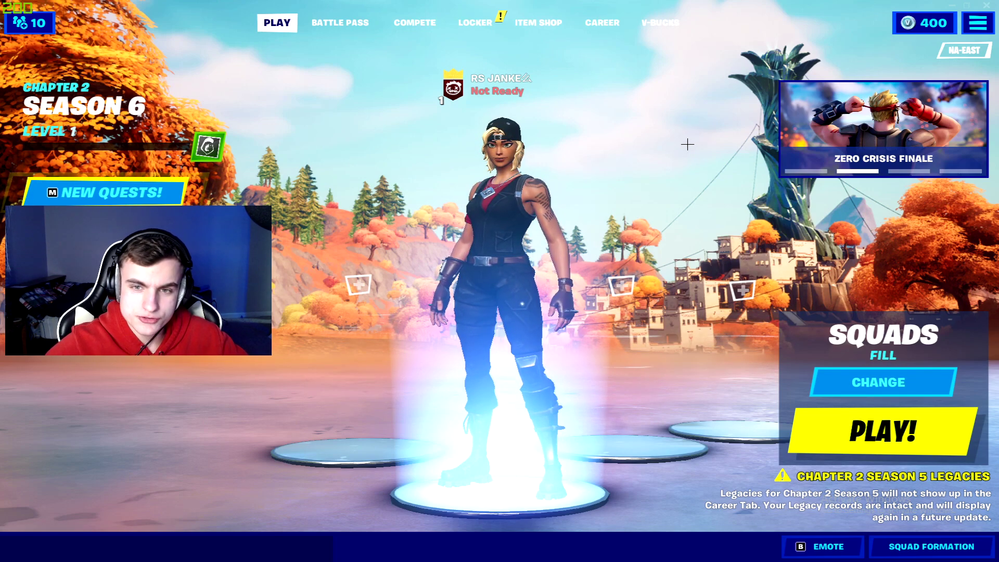
- Visit Fortnite's Locker tab, then return to the Play lobby
click(484, 27)
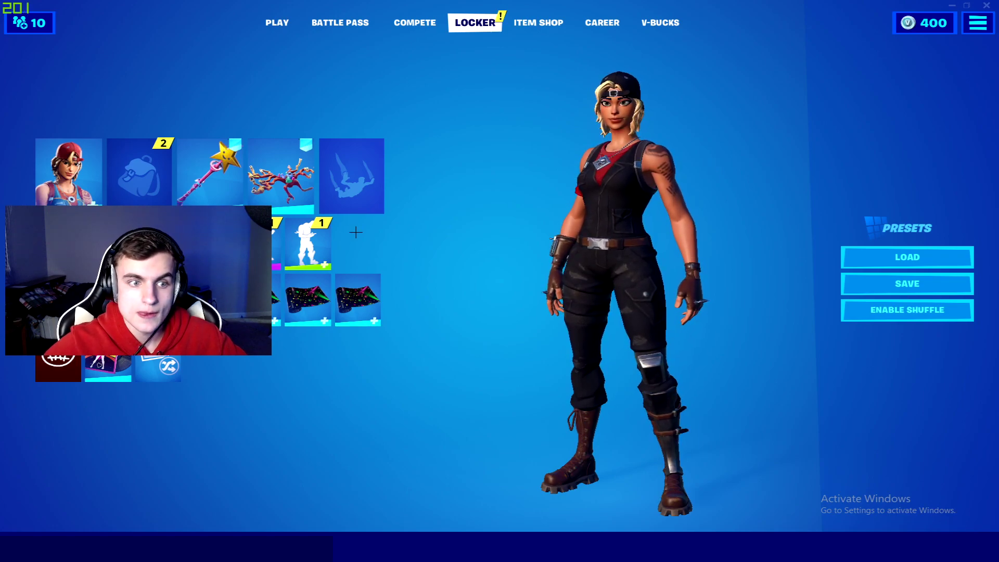
click(277, 22)
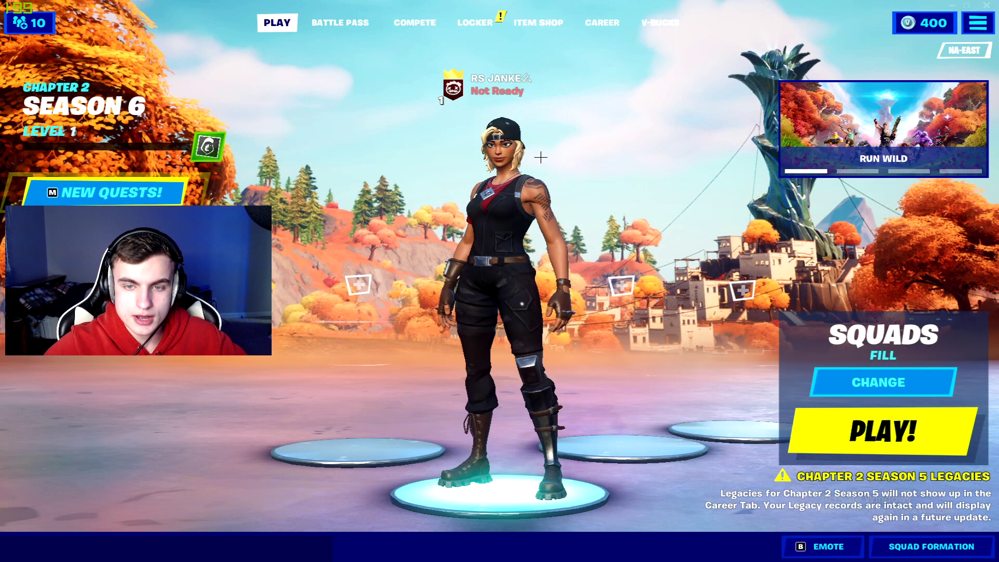